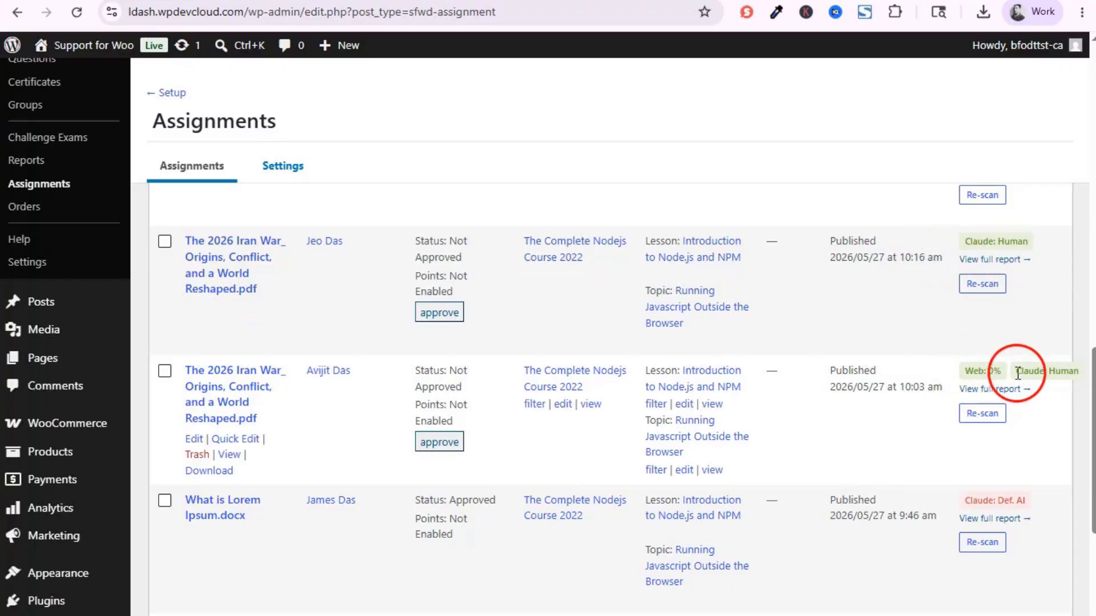
Step: Review the integrity check results across the submitted assignments list
scroll(1018, 374, "up", 3)
scroll(1018, 374, "down", 6)
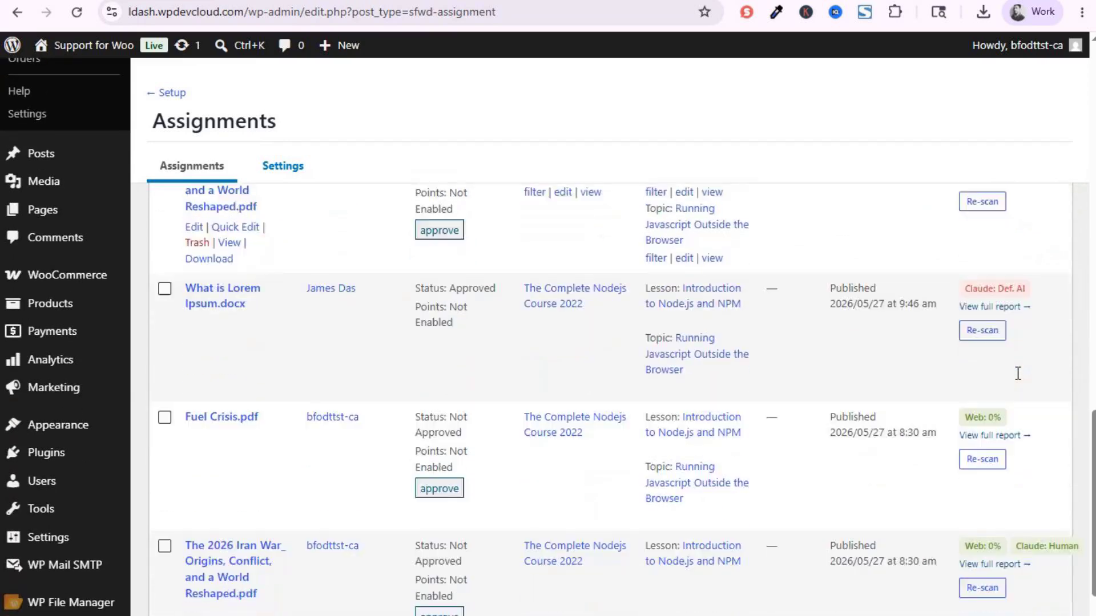
scroll(1018, 374, "down", 2)
scroll(1005, 437, "up", 3)
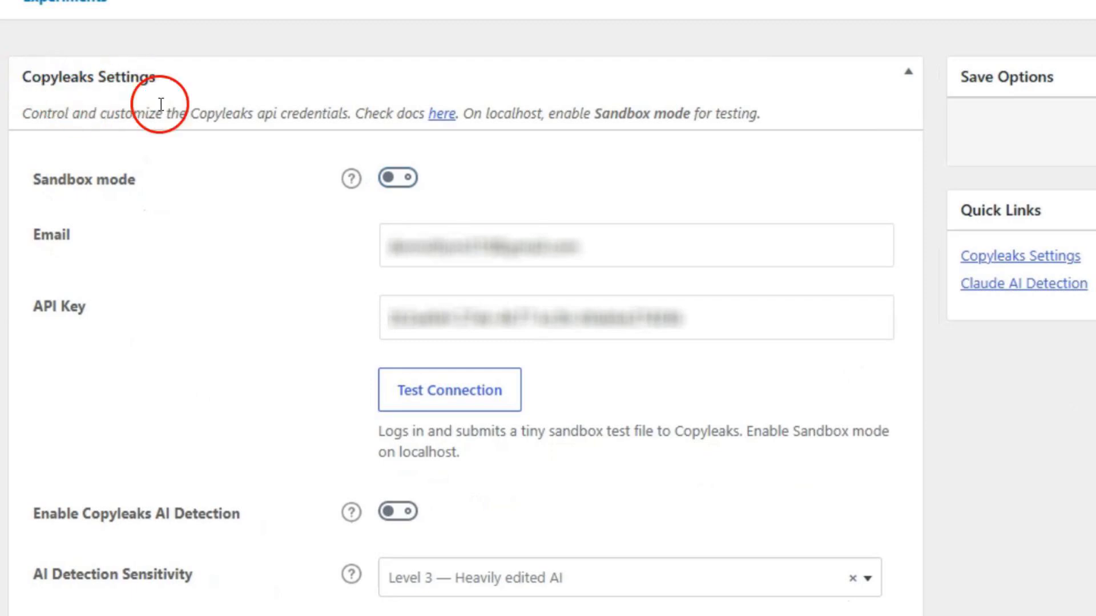
Step: Test the Copyleaks connection using the account email and API key already filled in
left_click_drag(589, 250, 394, 242)
left_click_drag(686, 313, 435, 317)
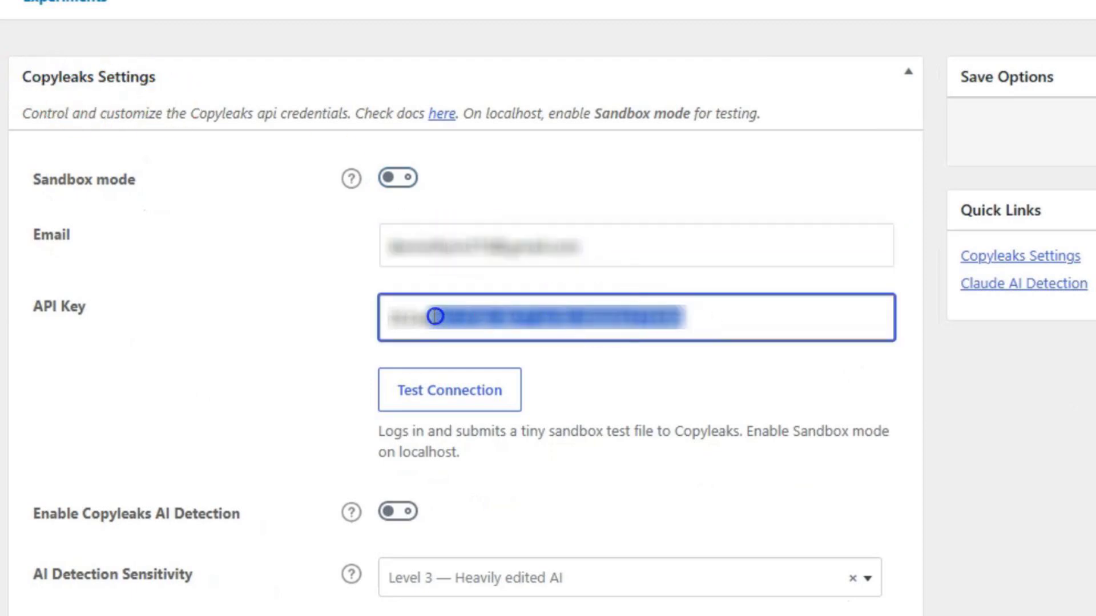
left_click_drag(103, 311, 51, 312)
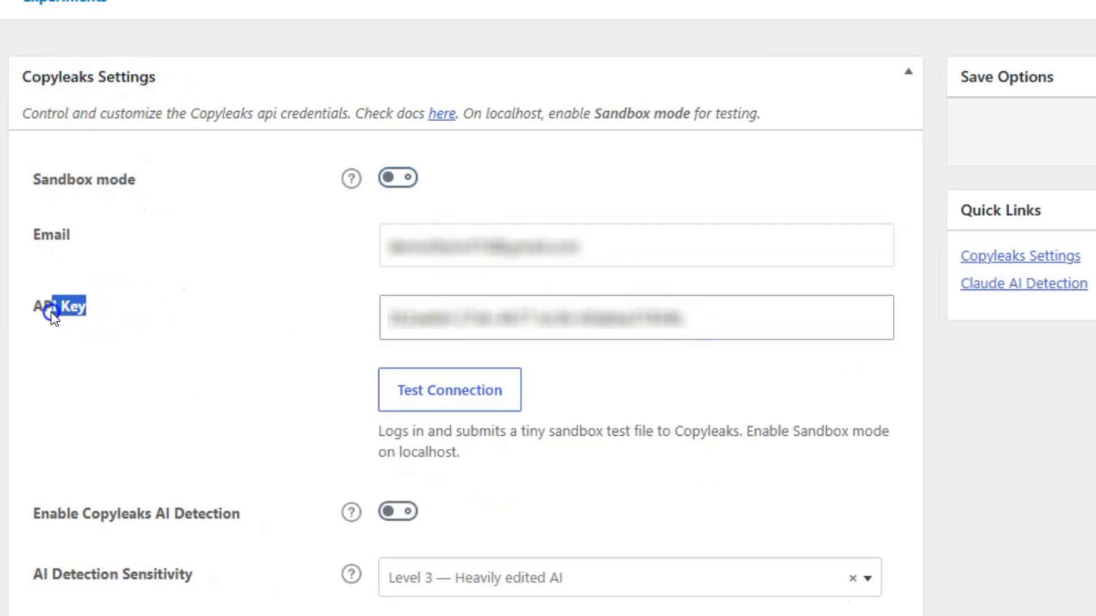
left_click(470, 399)
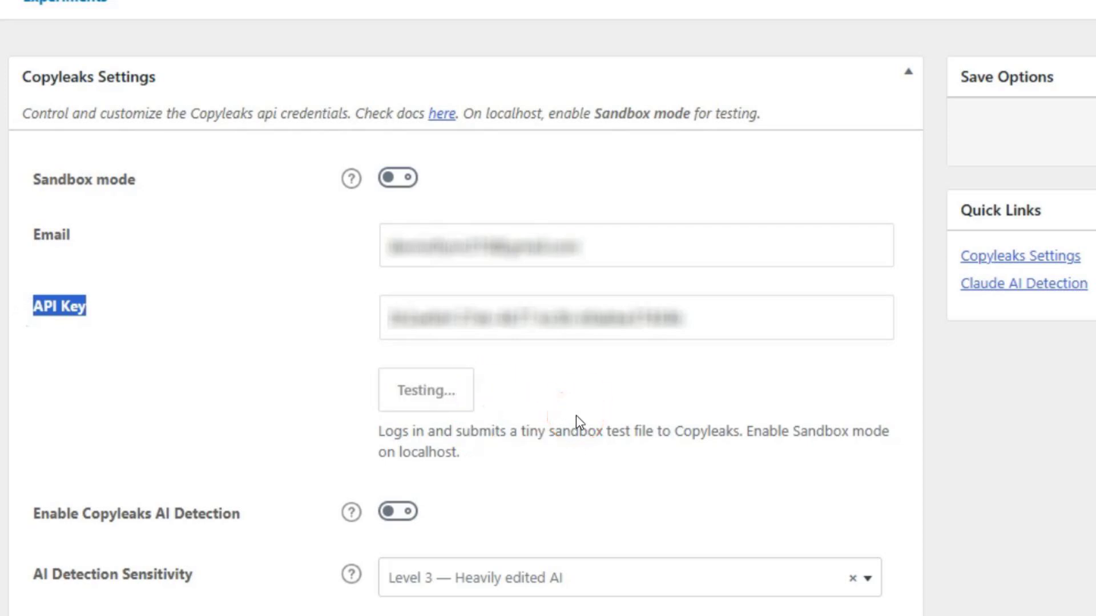
left_click_drag(394, 424, 559, 425)
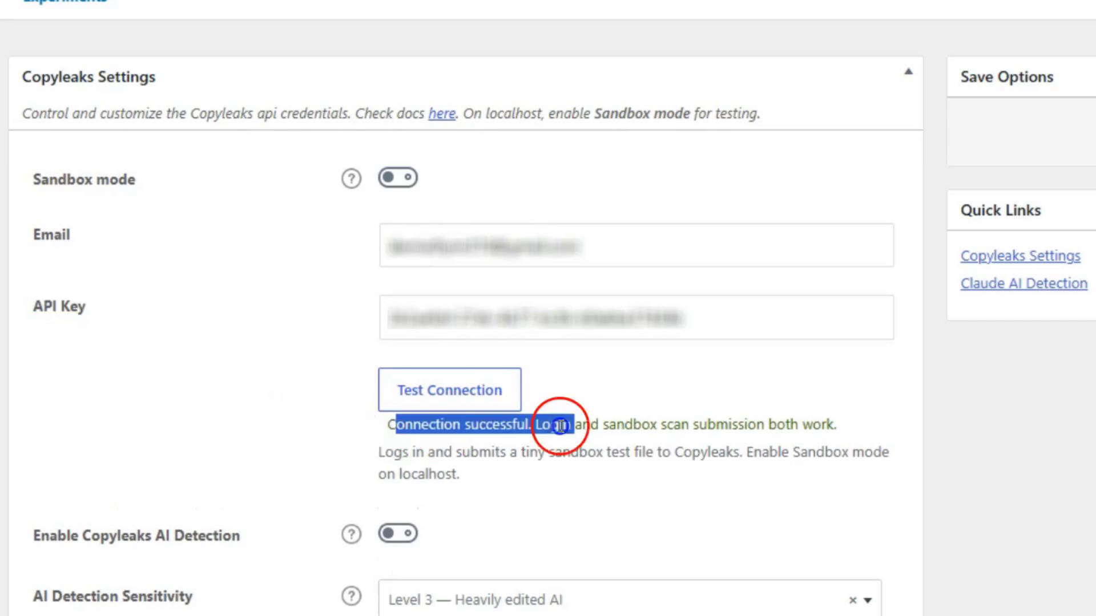
left_click(759, 474)
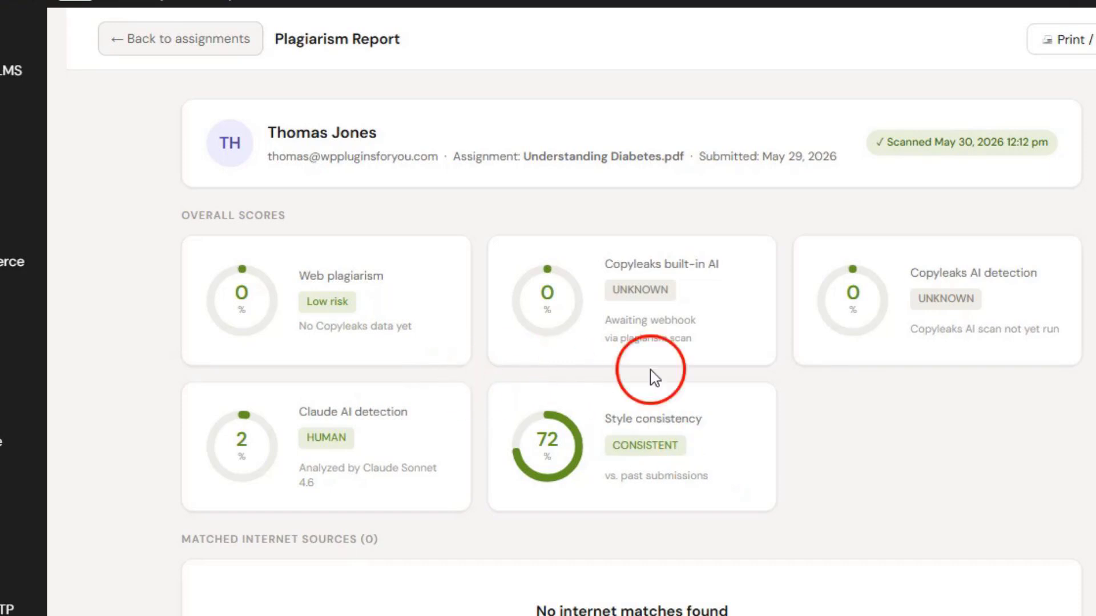
Step: Examine the overall scores and the Claude AI analysis in the plagiarism report for Understanding Diabetes.pdf
triple_click(712, 259)
left_click(298, 409)
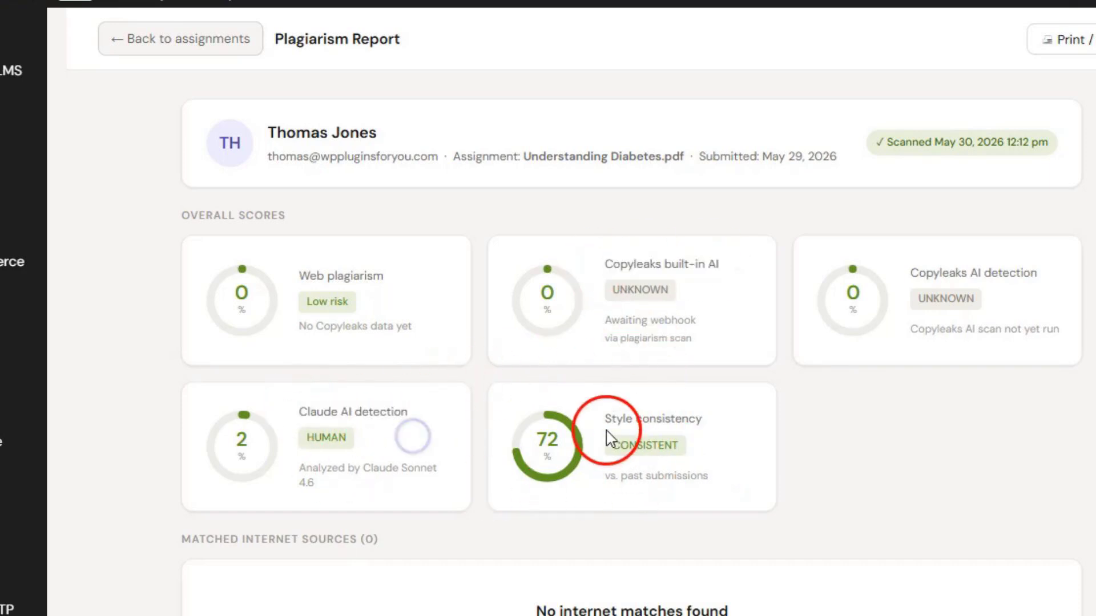
left_click(728, 495)
scroll(931, 508, "down", 10)
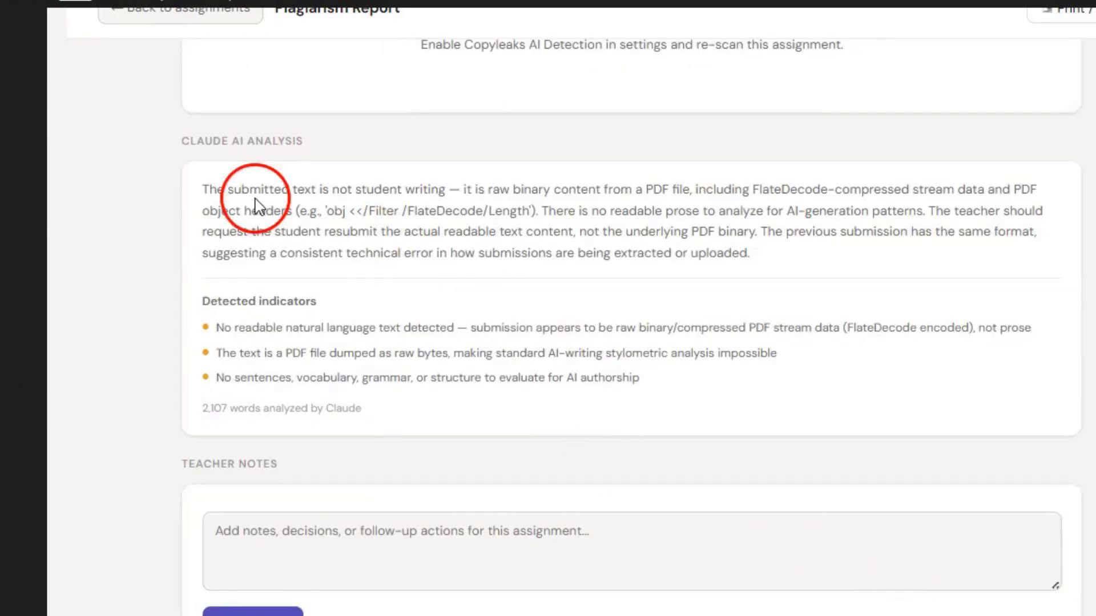
left_click_drag(202, 189, 749, 253)
left_click(837, 482)
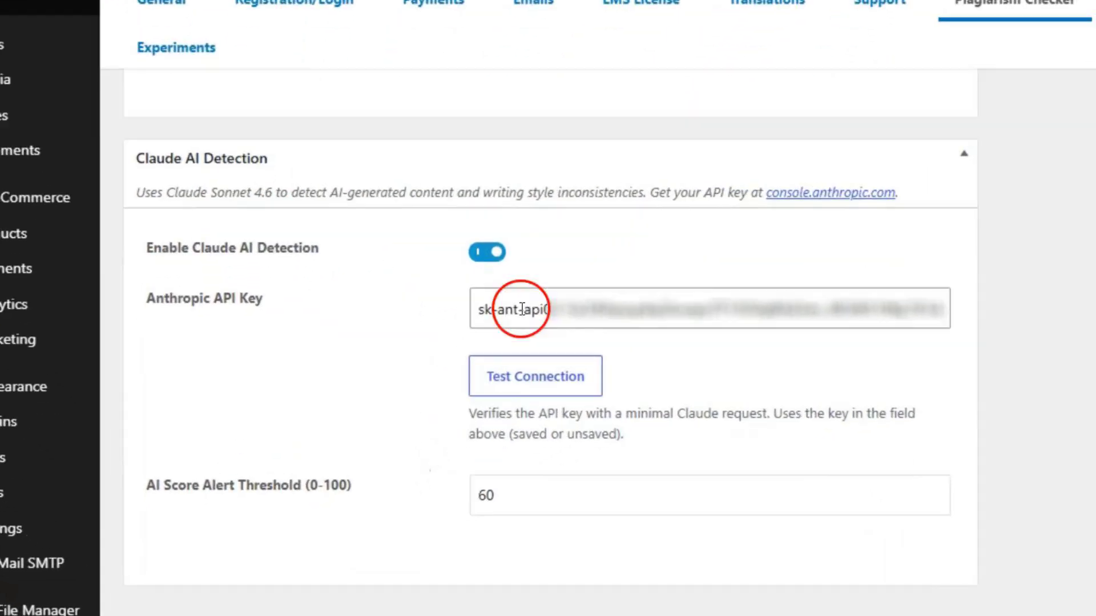
Step: Check the Anthropic API key field in the Claude AI Detection settings
left_click_drag(504, 280, 788, 283)
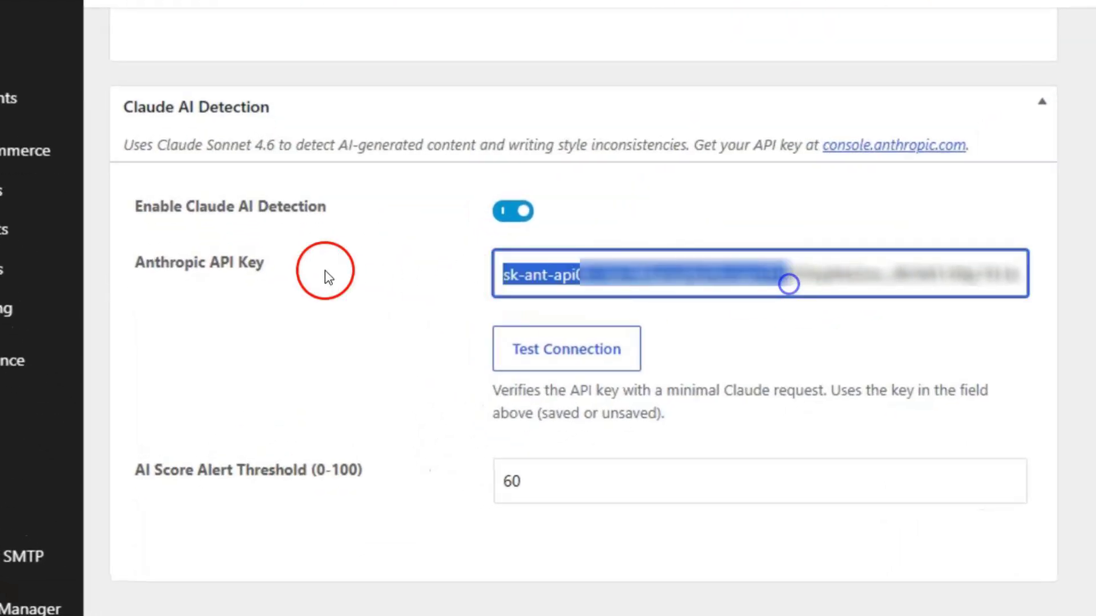
left_click_drag(266, 263, 127, 265)
left_click(337, 358)
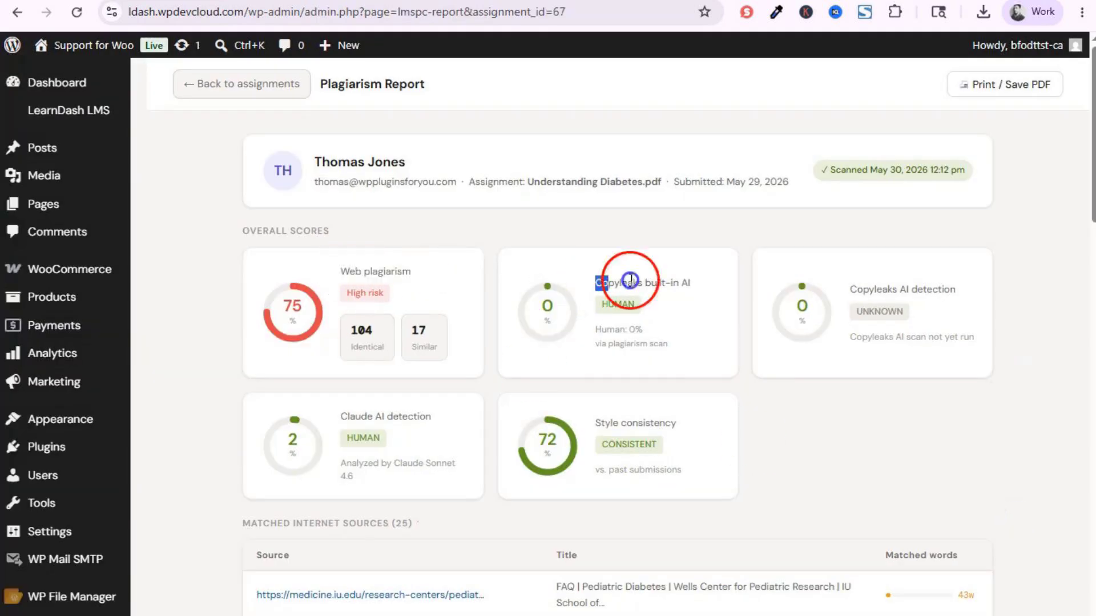
Step: Examine the Copyleaks built-in AI and style consistency scores, and look through the rest of the plagiarism report
left_click_drag(630, 281, 703, 281)
left_click_drag(596, 426, 707, 422)
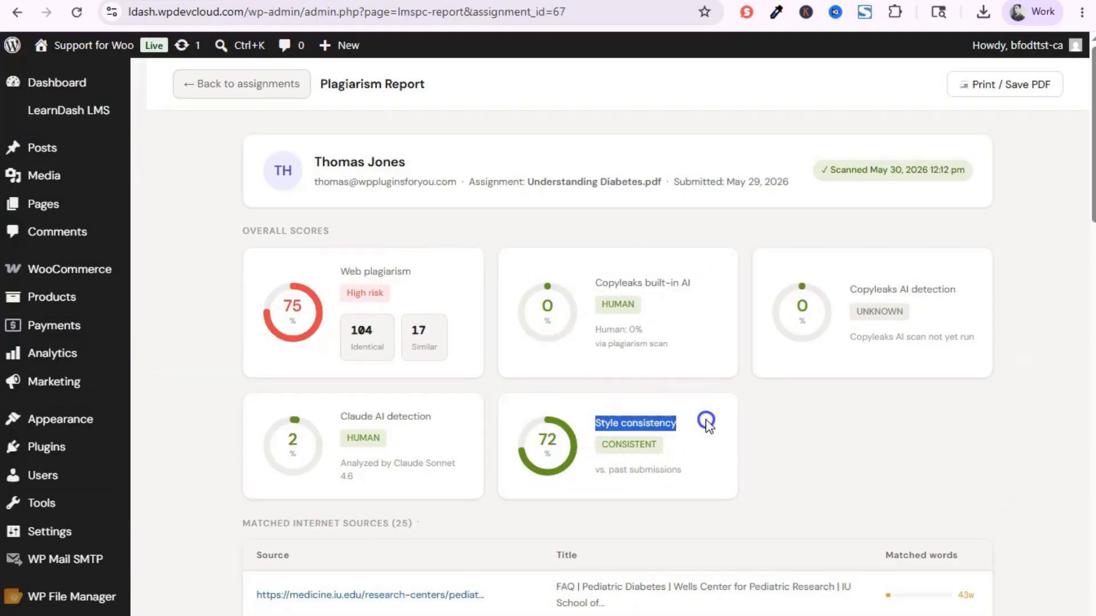
scroll(570, 433, "down", 11)
scroll(764, 459, "up", 2)
scroll(767, 466, "up", 11)
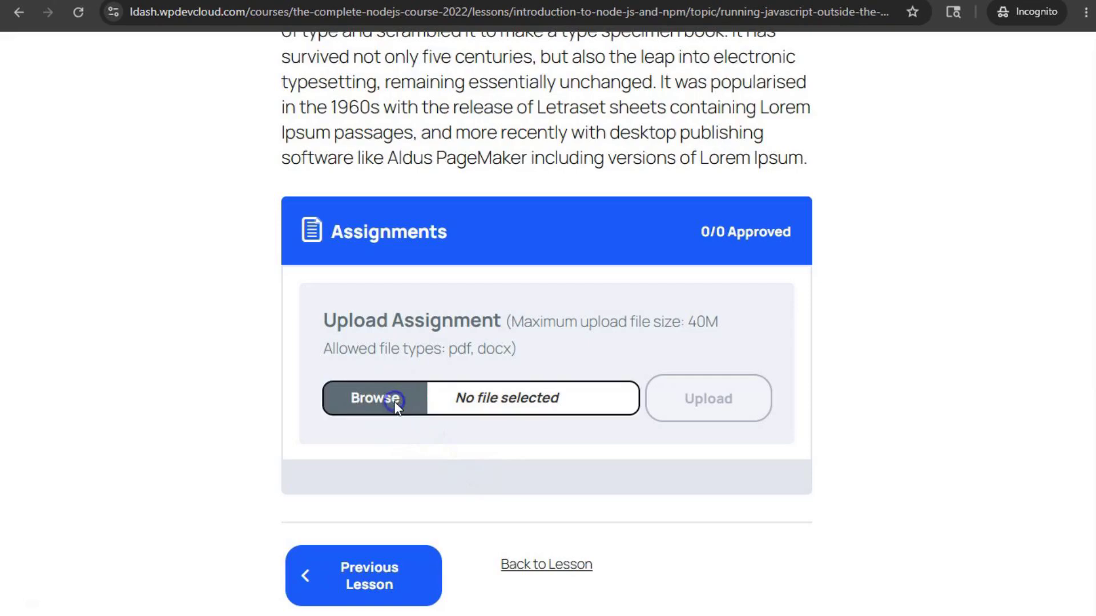
Step: Upload Understanding Diabetes.pdf as the assignment for the Running Javascript Outside the Browser topic
left_click(396, 400)
left_click(399, 233)
left_click(984, 491)
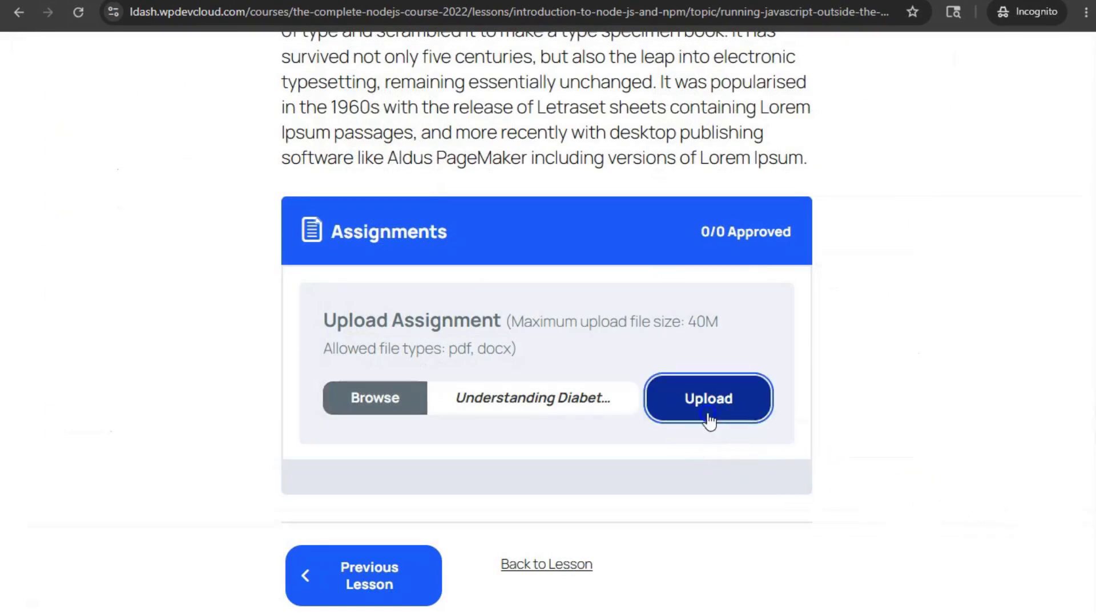
left_click(707, 414)
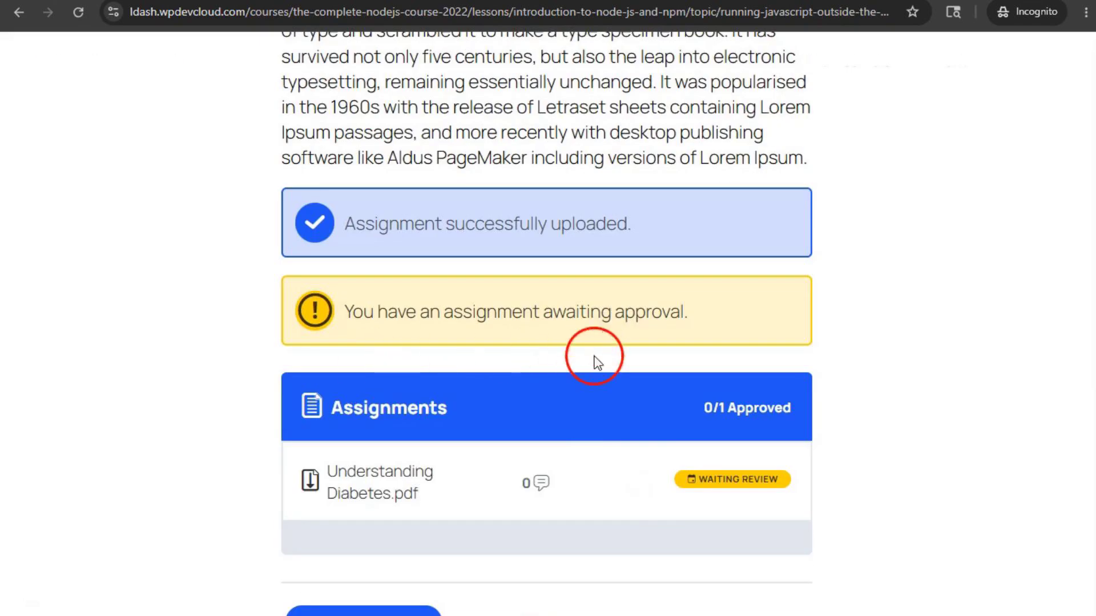
Step: Switch to the WordPress admin's assignments list and open the full plagiarism report for Understanding Diabetes.pdf
mouse_move(301, 610)
left_click(452, 593)
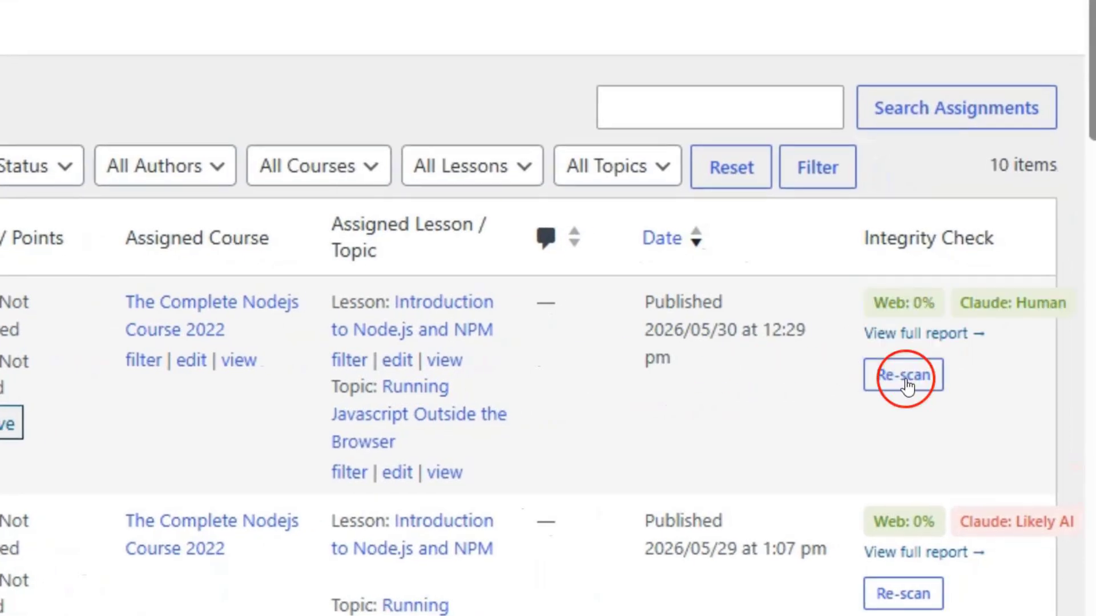
left_click(940, 291)
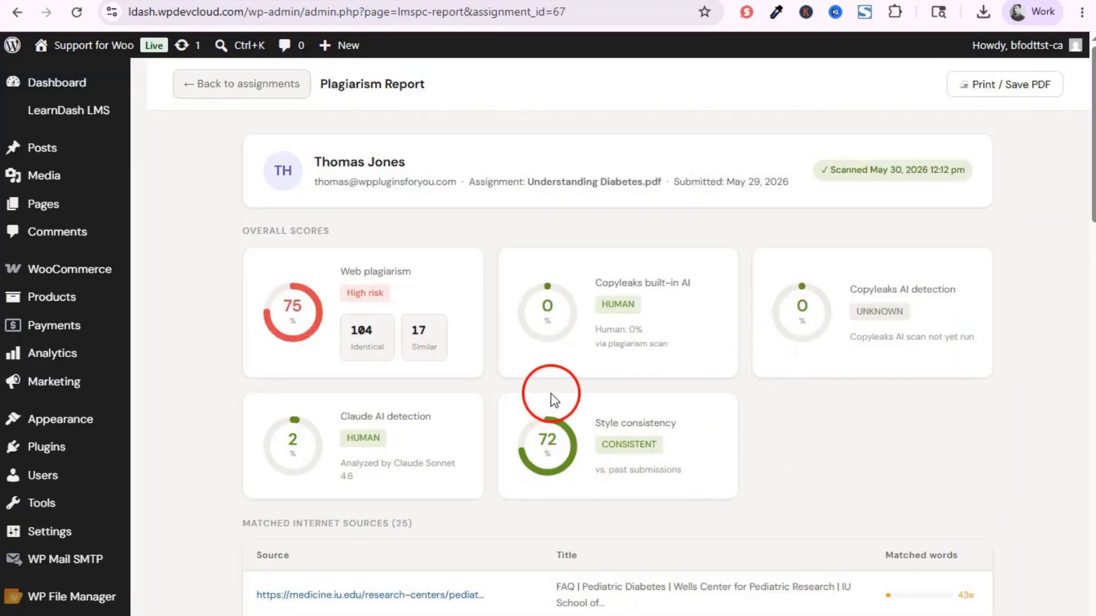
Step: Examine the web plagiarism score and the matched internet sources in the report
left_click_drag(342, 271, 443, 270)
scroll(639, 457, "down", 3)
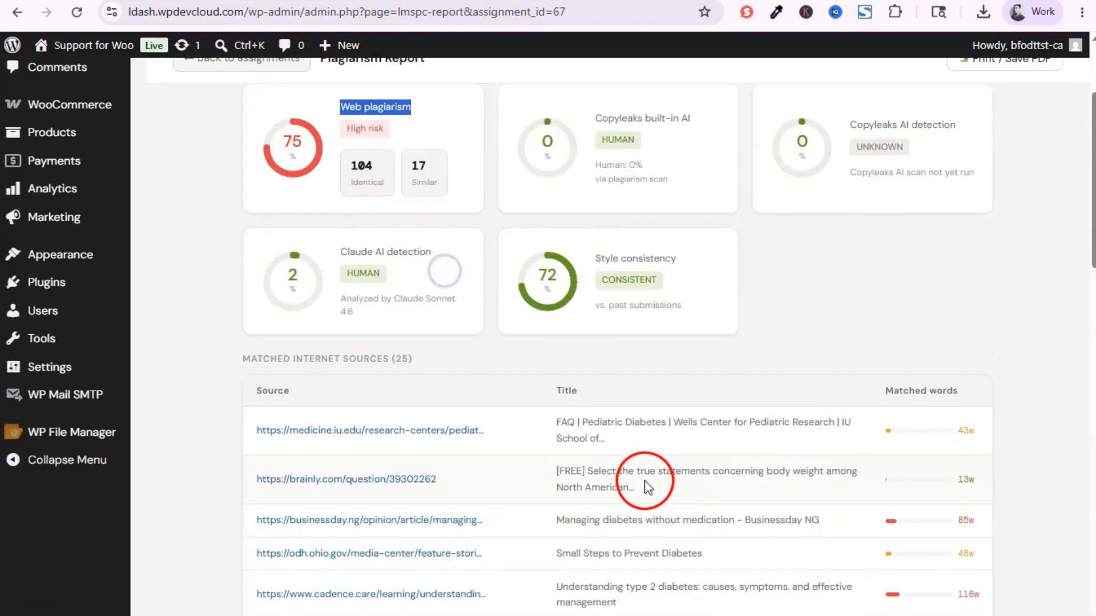
scroll(627, 399, "down", 3)
scroll(636, 563, "up", 6)
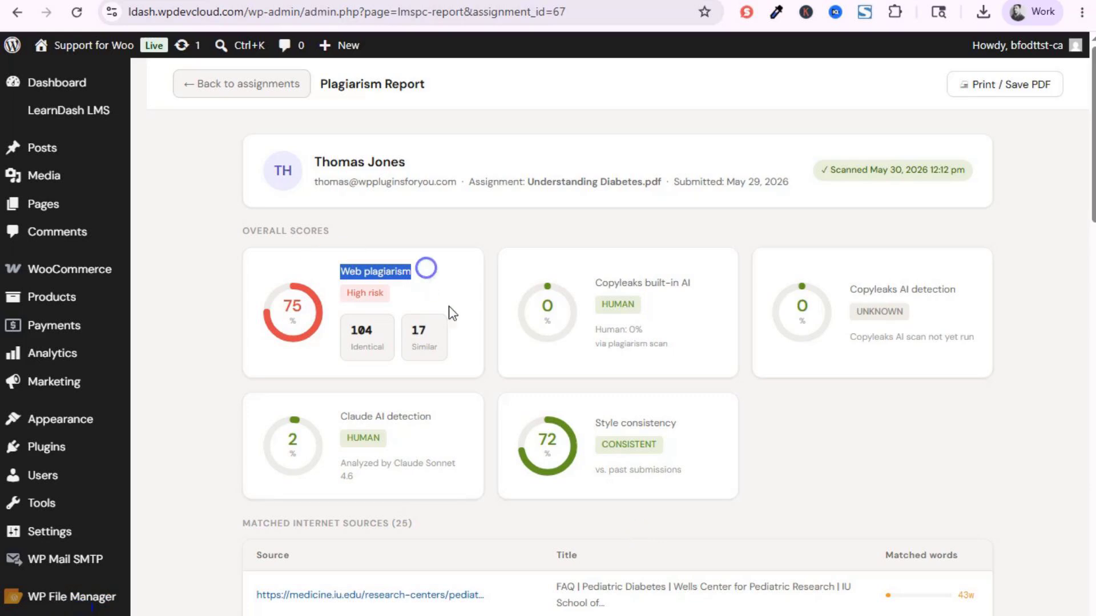
left_click(680, 527)
scroll(611, 505, "down", 5)
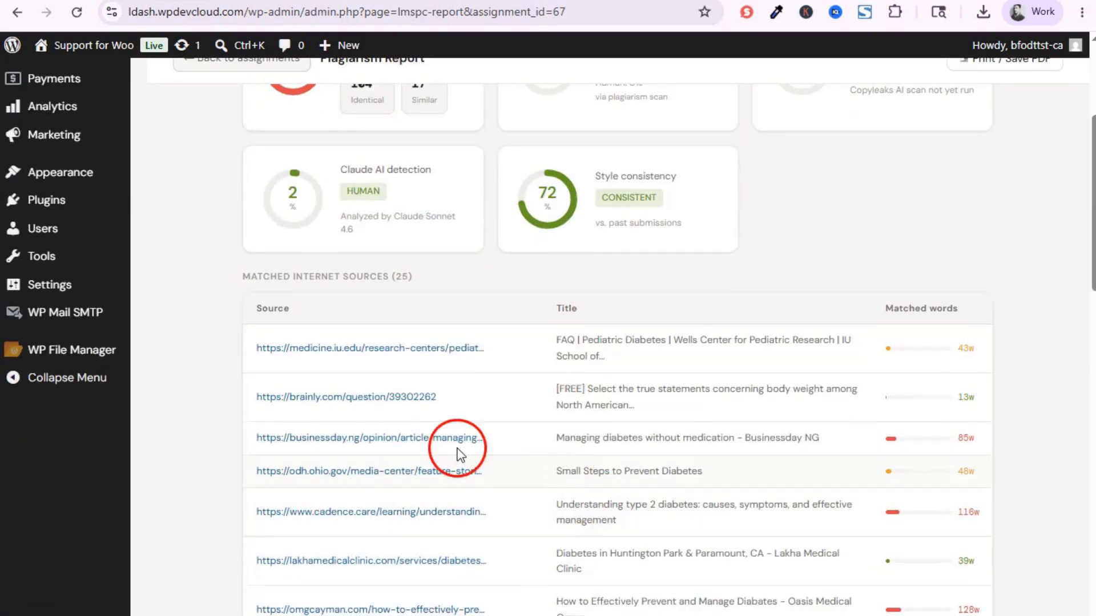
scroll(455, 443, "down", 2)
scroll(438, 562, "down", 6)
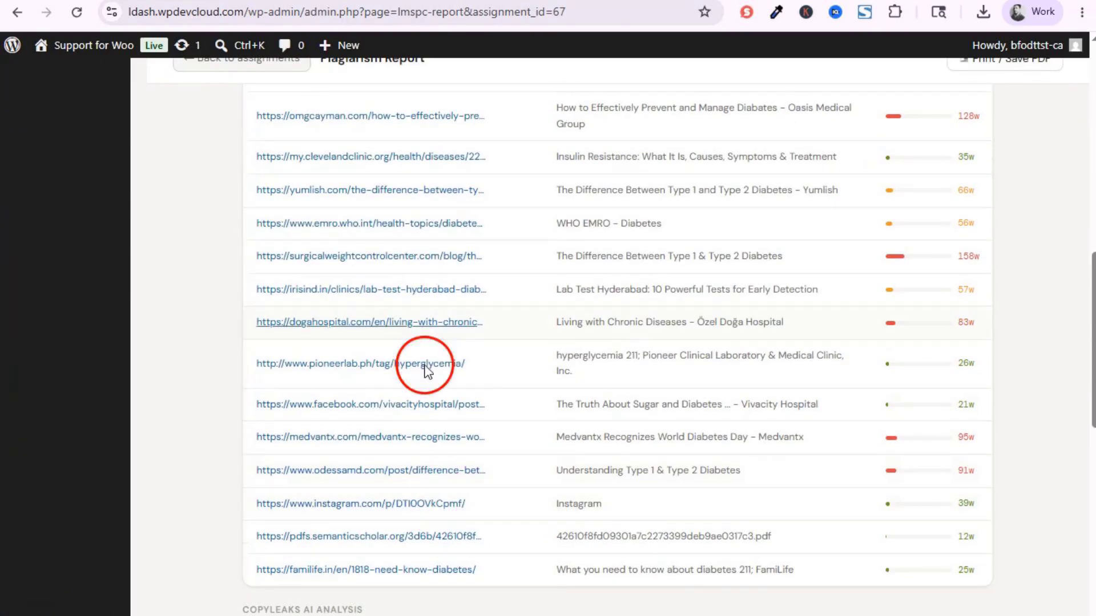
scroll(729, 577, "up", 13)
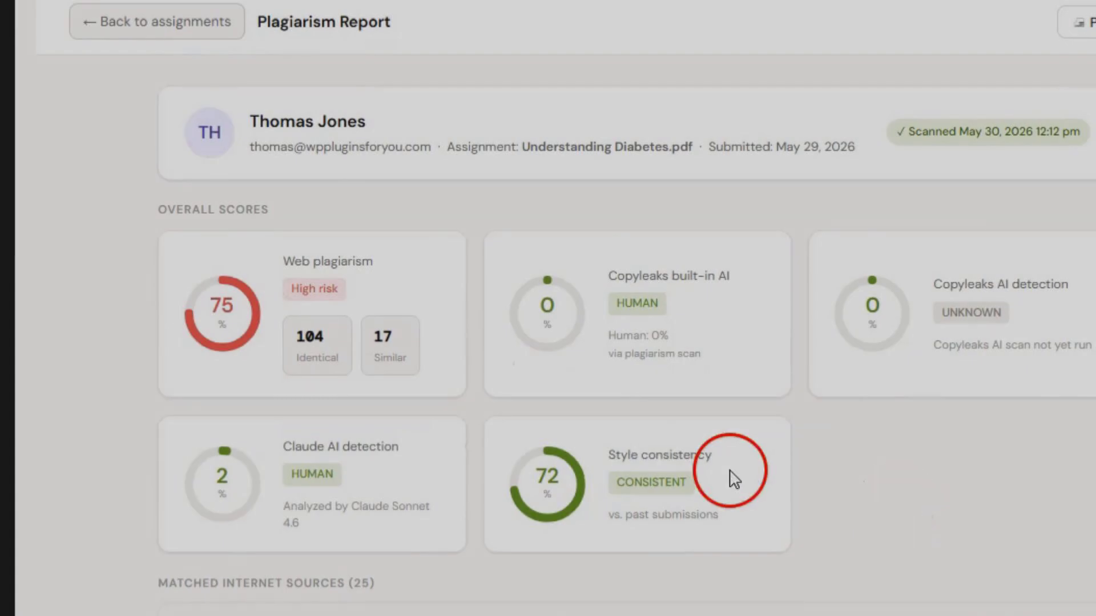
Step: Enter a teacher note stating that the submitted text is raw binary content from a PDF file, not student writing
scroll(891, 455, "down", 20)
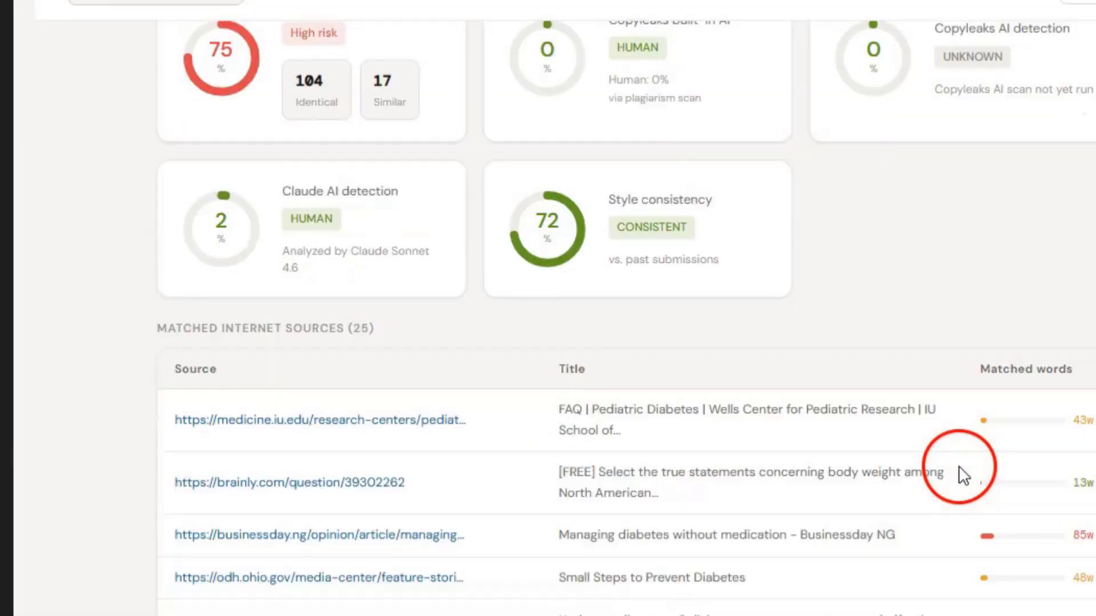
scroll(862, 548, "down", 9)
left_click(444, 460)
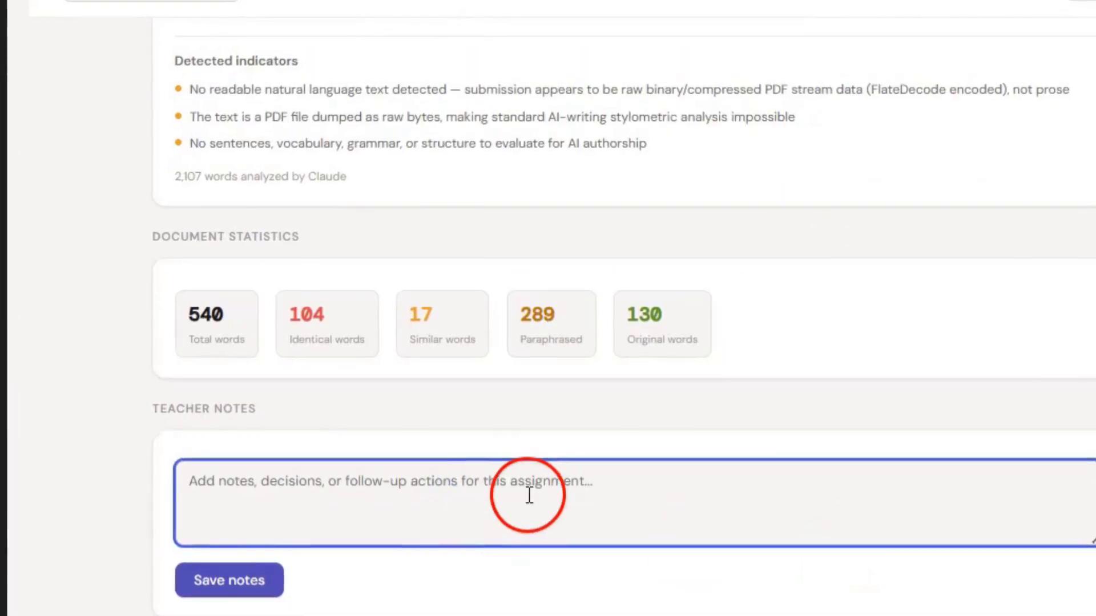
type("The submitted text is not student writing — it is raw binary content from a PDF file, including FlateDecode-compressed stream data and PDF")
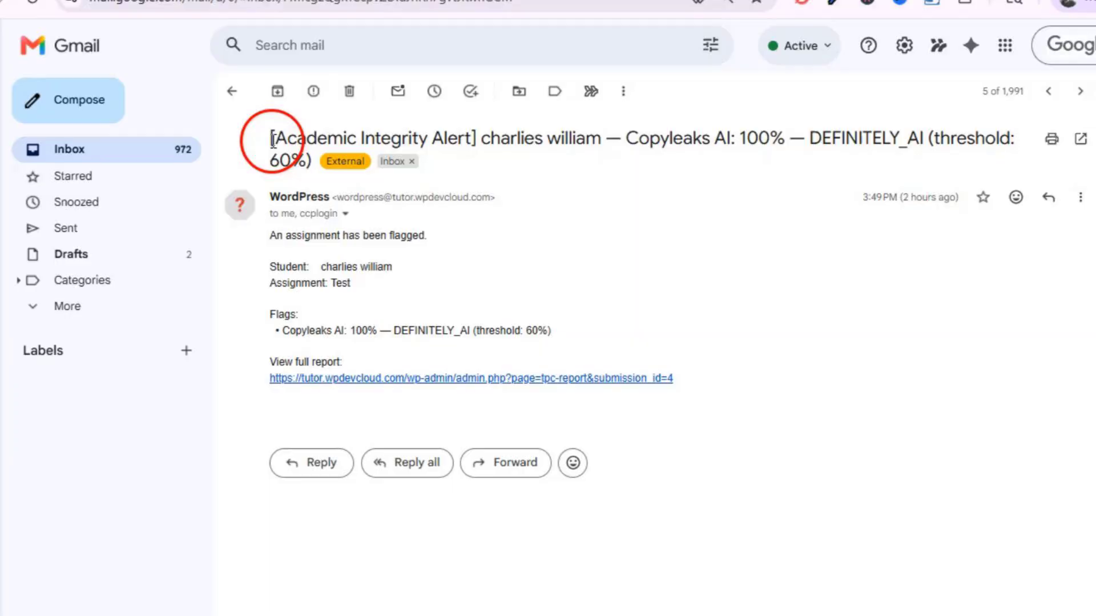
Step: Read the Academic Integrity Alert e-mail in Gmail, checking its subject, the flagged student and the listed flags
left_click_drag(271, 136, 977, 137)
left_click_drag(286, 223, 431, 223)
left_click_drag(321, 254, 384, 260)
left_click_drag(277, 309, 580, 308)
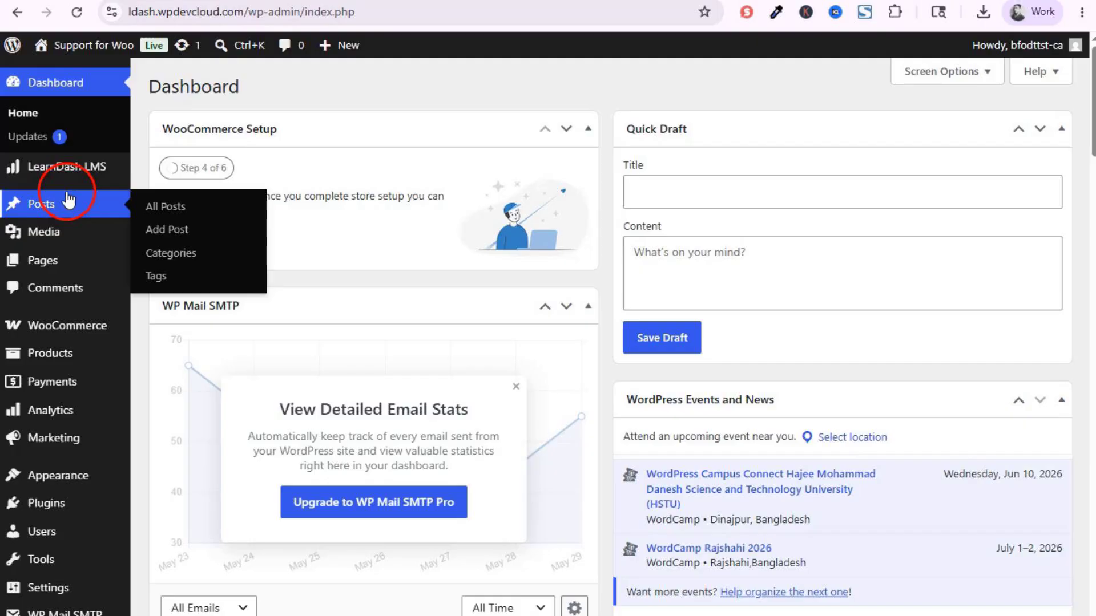
Step: Open the Plagiarism Checker settings of LearnDash LMS and test the Copyleaks connection with the existing credentials
mouse_move(54, 152)
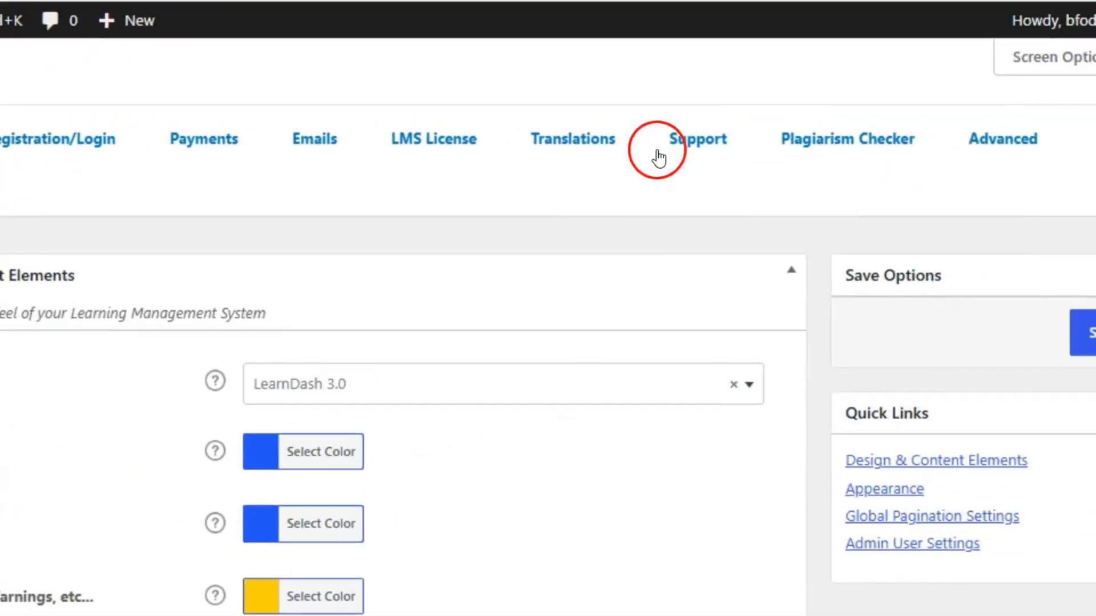
left_click(712, 166)
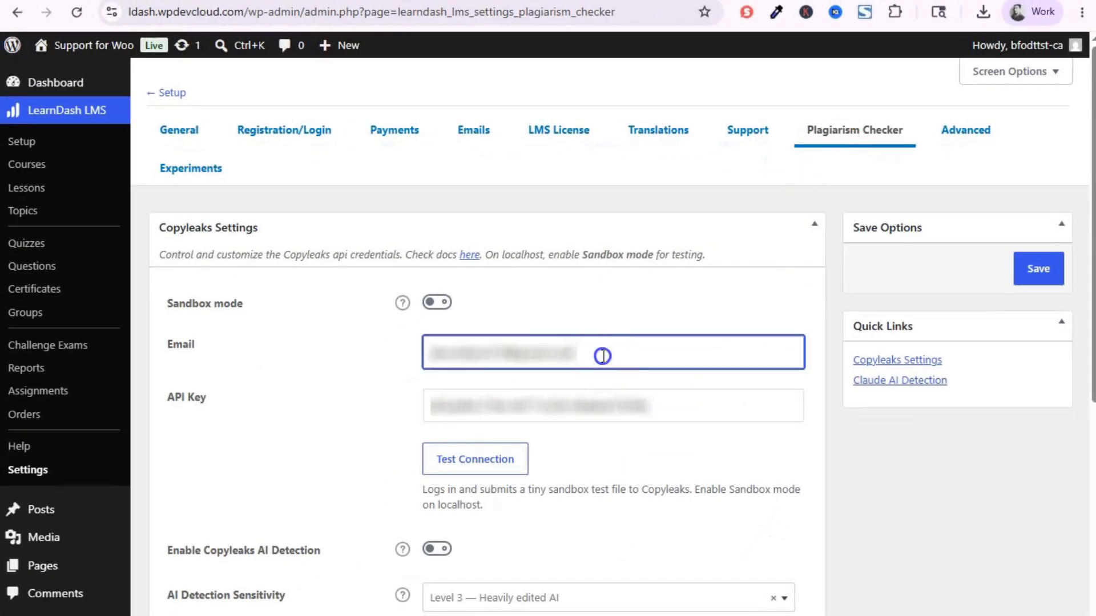
left_click_drag(653, 399, 431, 399)
left_click(482, 475)
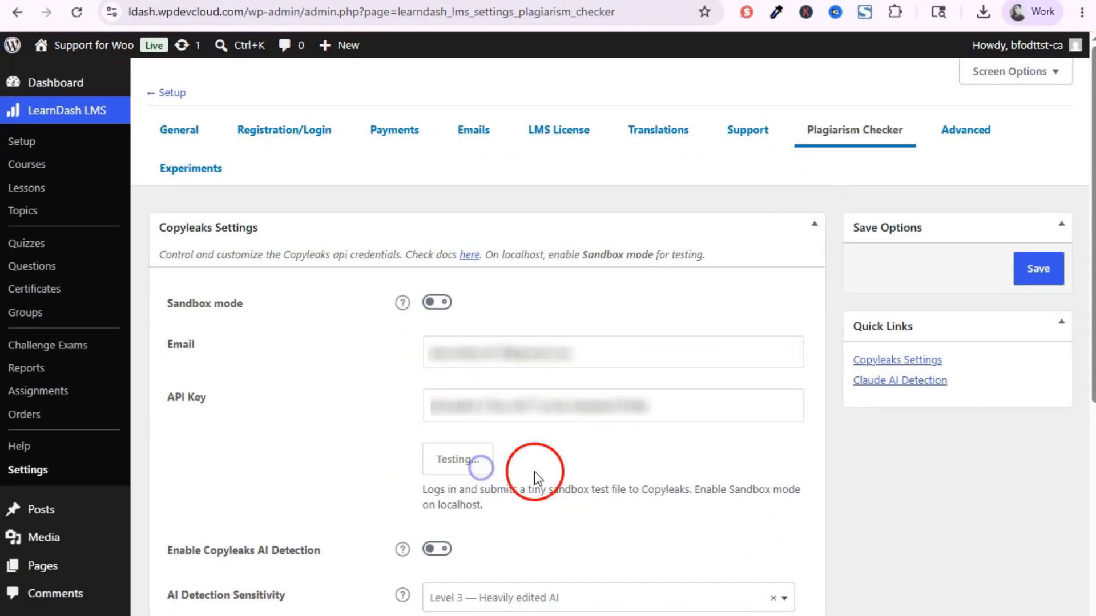